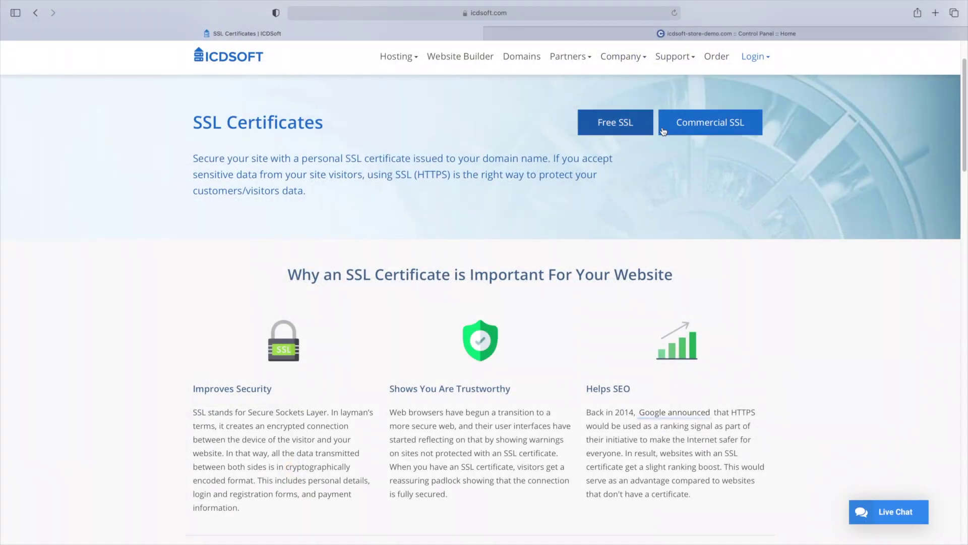
Step: Jump to the commercial SSL certificate comparison and scroll through it
click(698, 132)
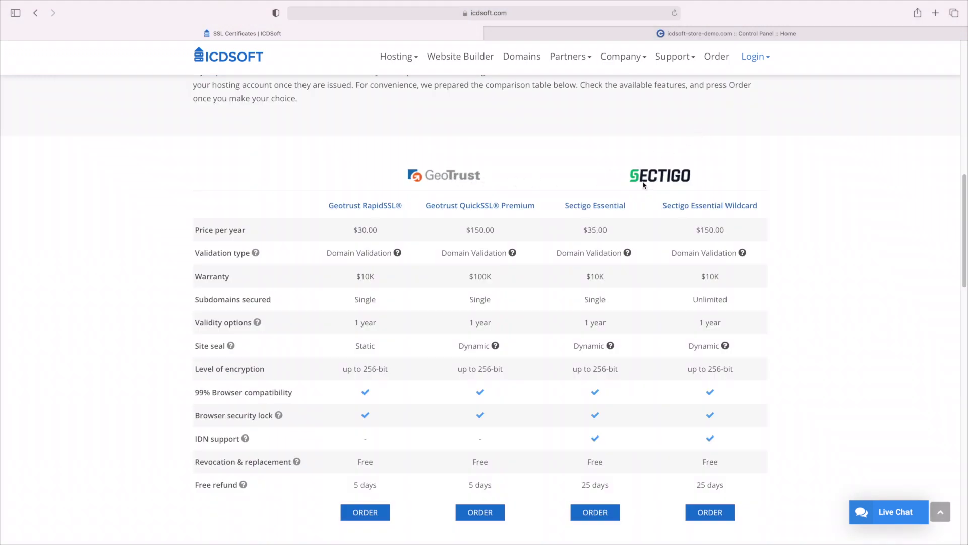
scroll(643, 185, down, 1)
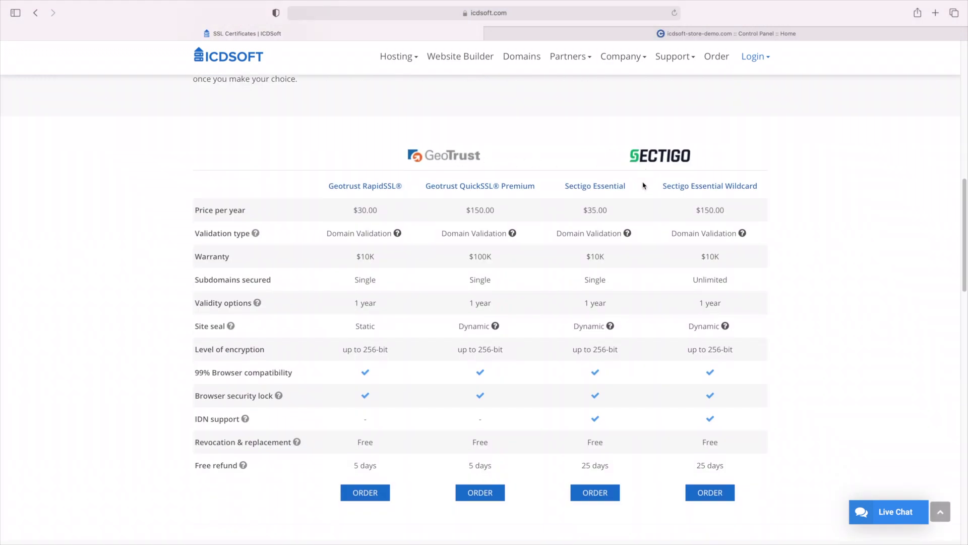
scroll(643, 185, down, 2)
scroll(643, 185, down, 3)
scroll(643, 186, down, 2)
scroll(643, 185, down, 1)
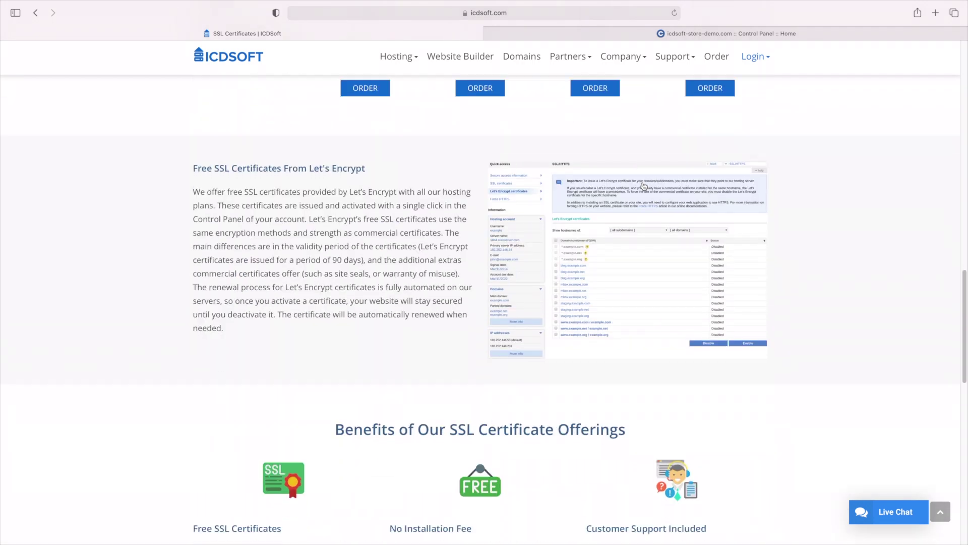
scroll(504, 172, down, 1)
scroll(411, 158, up, 1)
Step: Review the Free SSL Certificates From Let's Encrypt section and its enlarged screenshot
triple_click(322, 147)
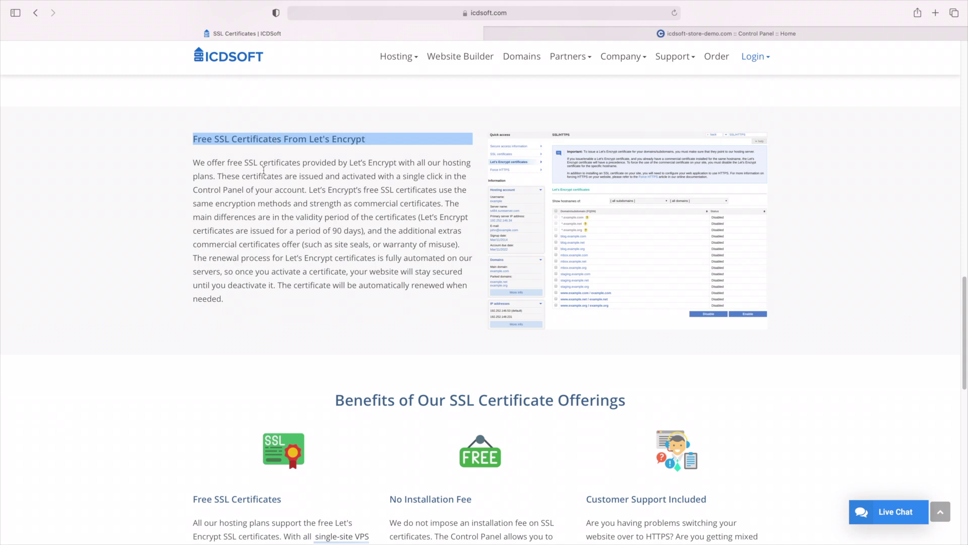
click(263, 176)
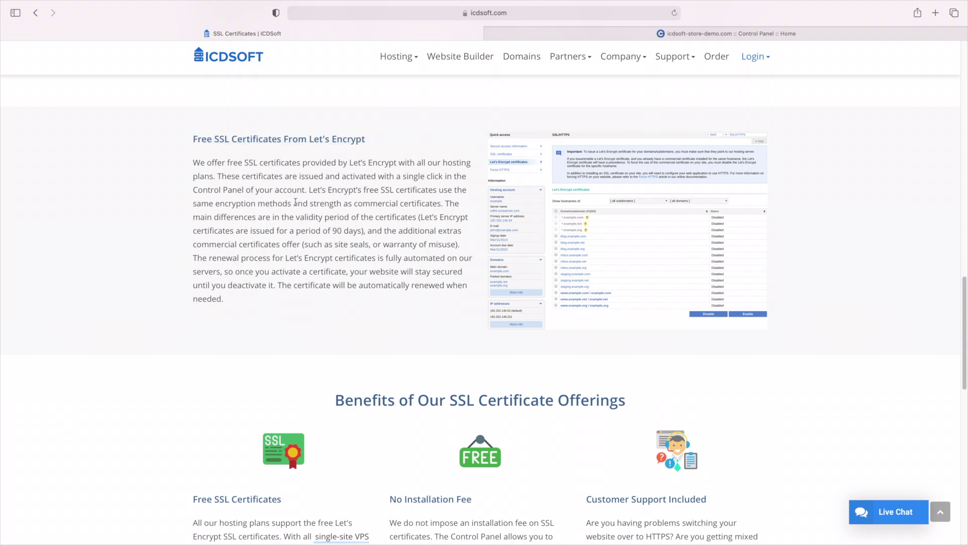
click(569, 257)
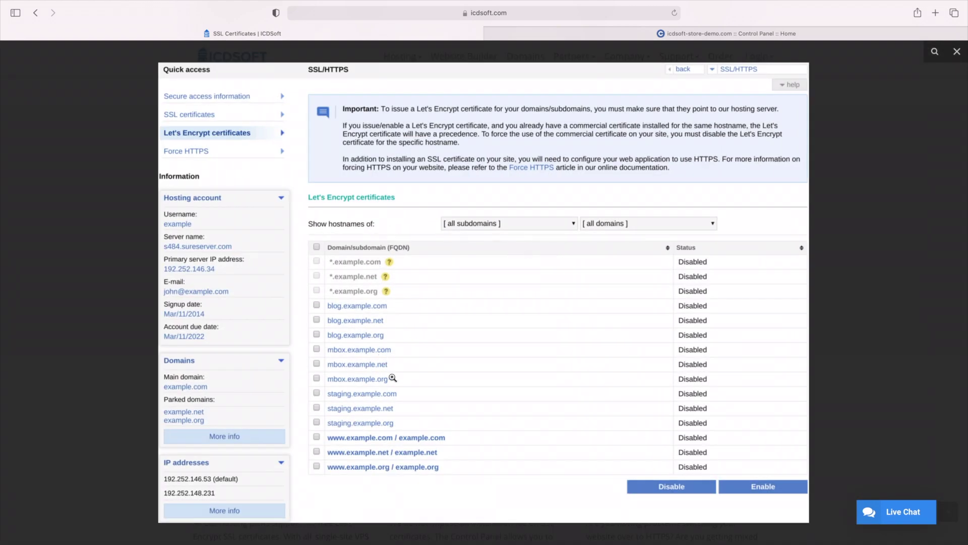
click(827, 301)
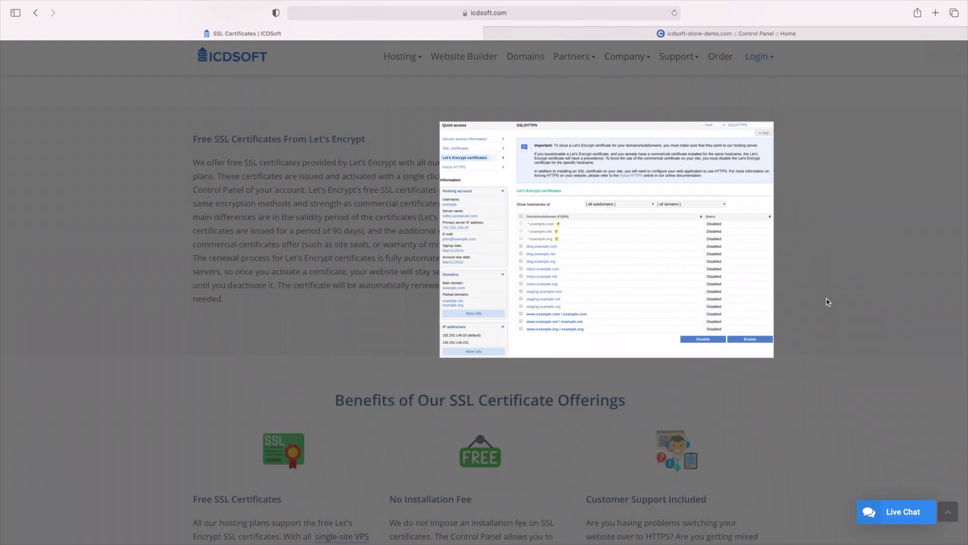
scroll(827, 302, down, 1)
scroll(828, 302, down, 5)
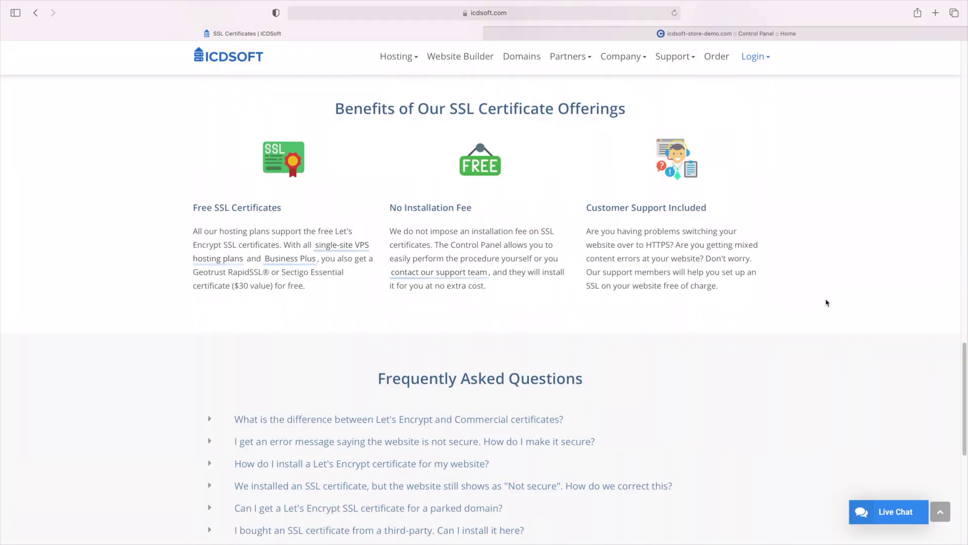
Step: Read the FAQ answer on Let's Encrypt versus commercial certificates, then return to the control panel
click(545, 423)
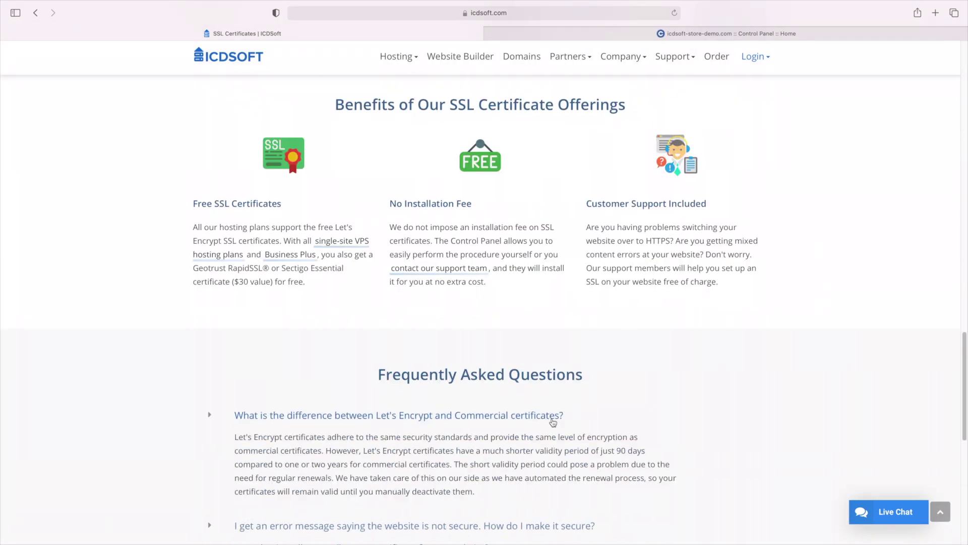
scroll(555, 416, down, 4)
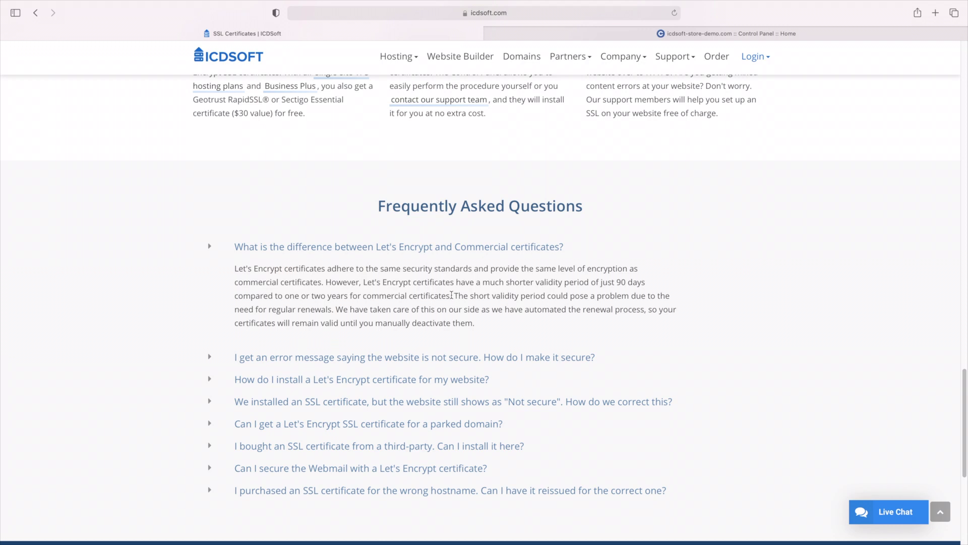
drag(453, 296, 478, 317)
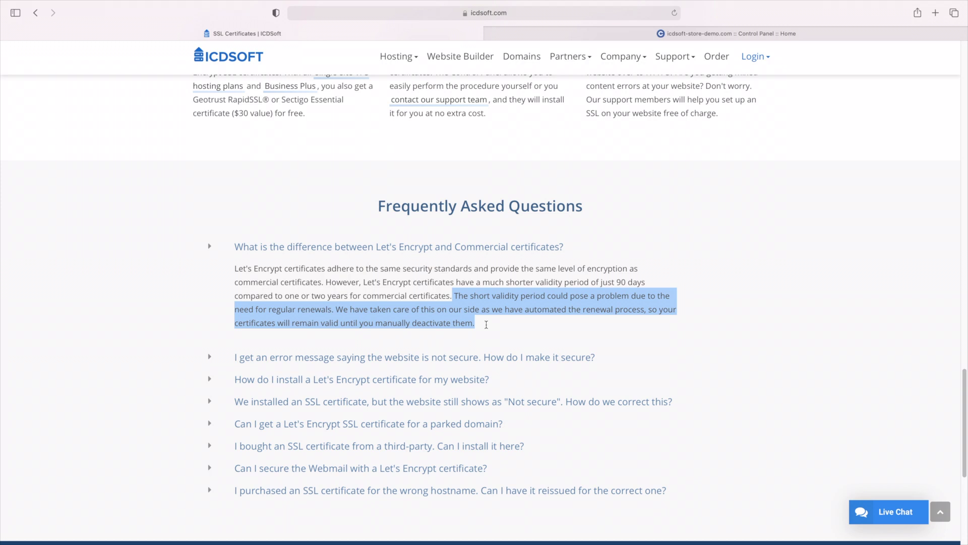
click(486, 324)
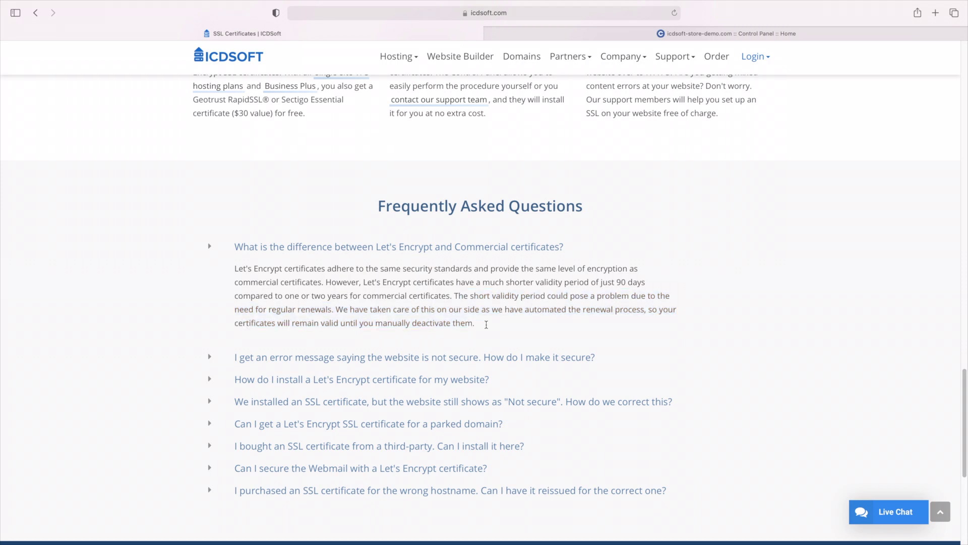
click(486, 251)
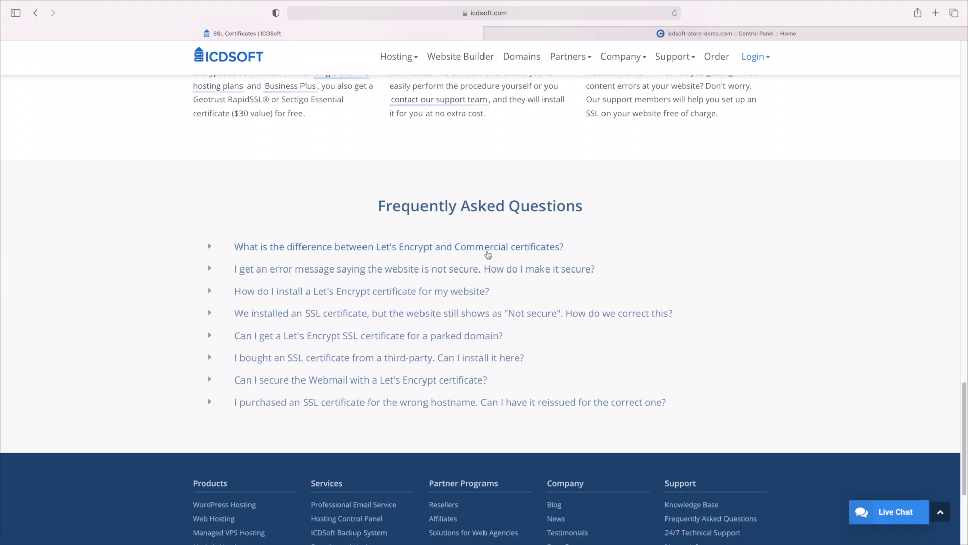
click(676, 34)
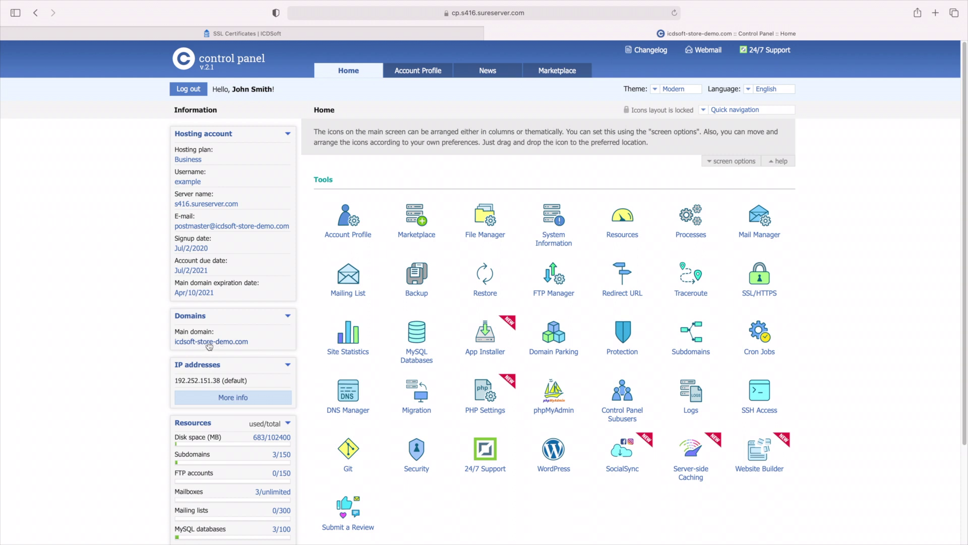
Step: Highlight the main domain name icdsoft-store-demo.com on the control panel home
drag(246, 341, 175, 344)
click(175, 344)
triple_click(175, 344)
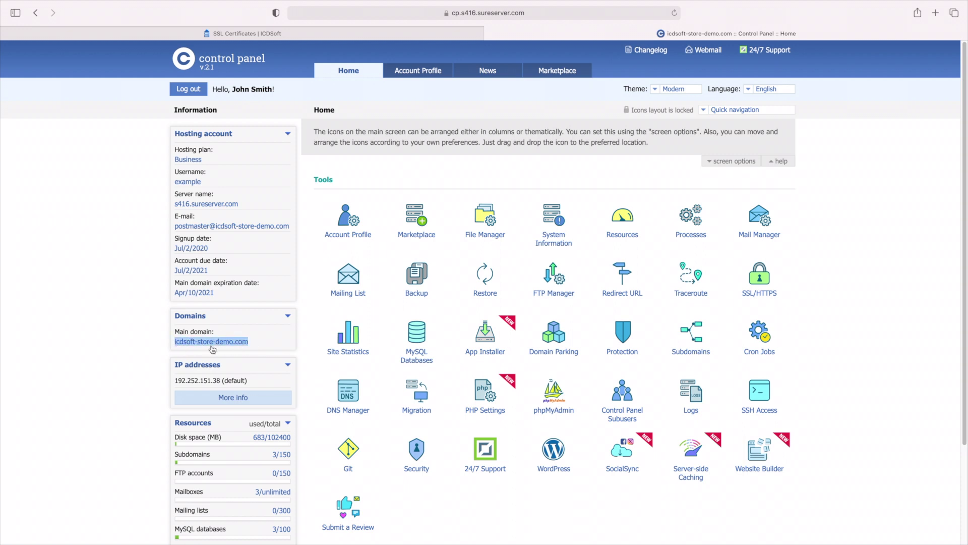
click(163, 345)
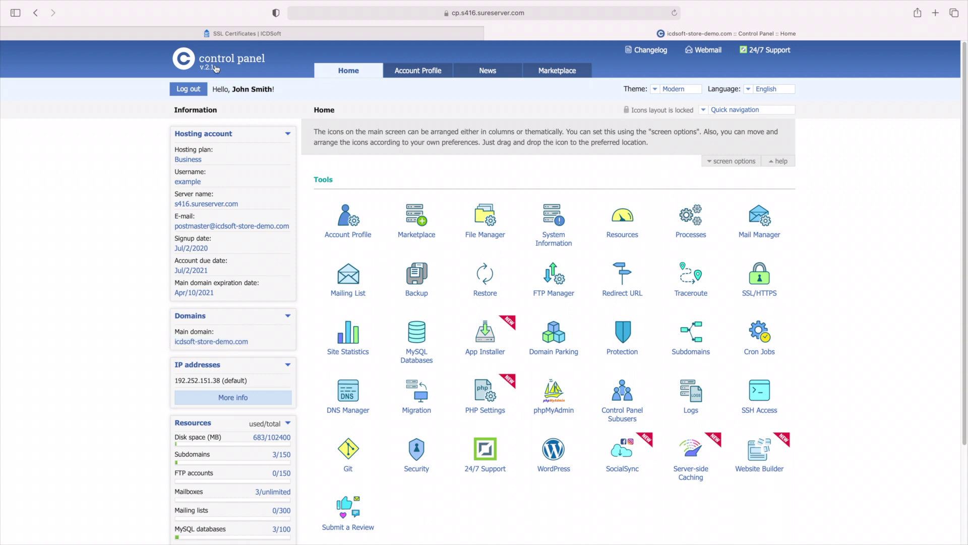
click(754, 297)
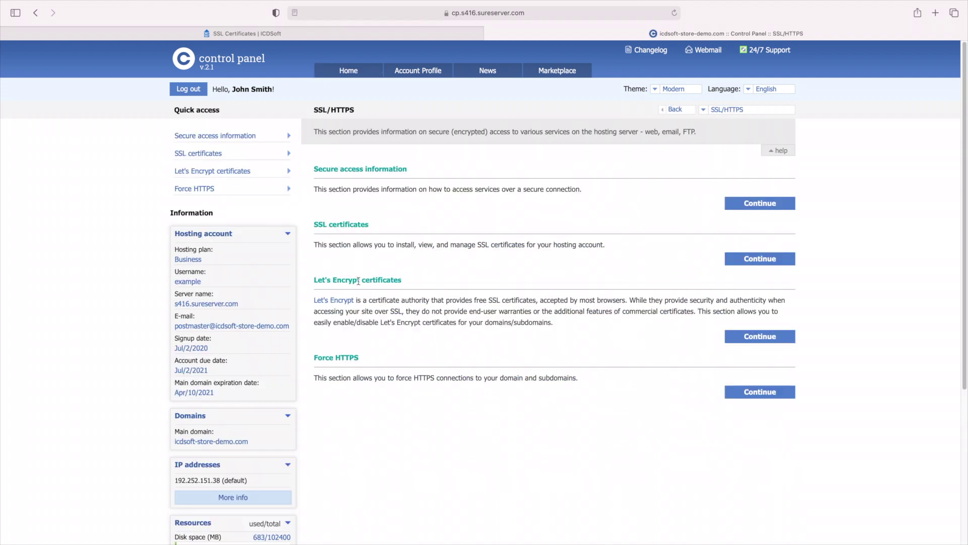
triple_click(358, 281)
click(758, 344)
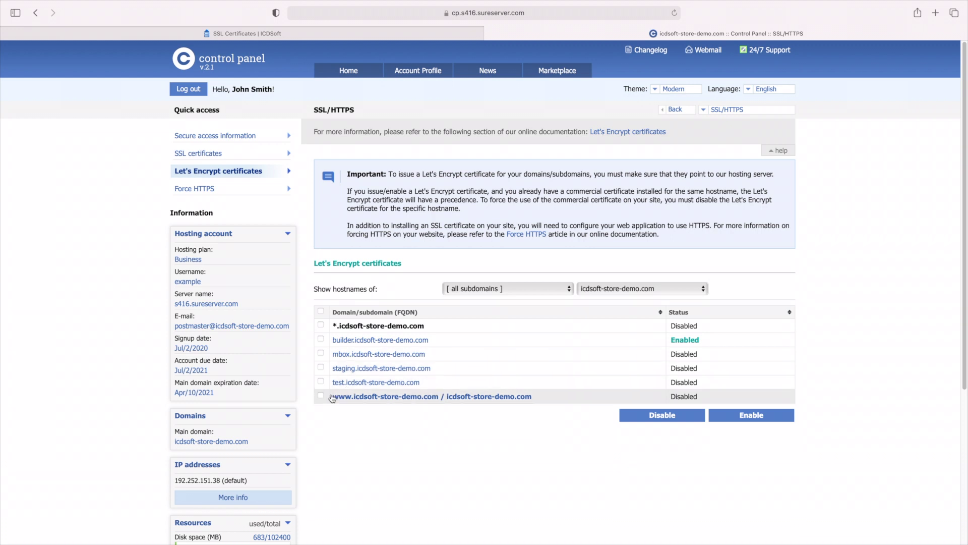
click(321, 396)
click(776, 418)
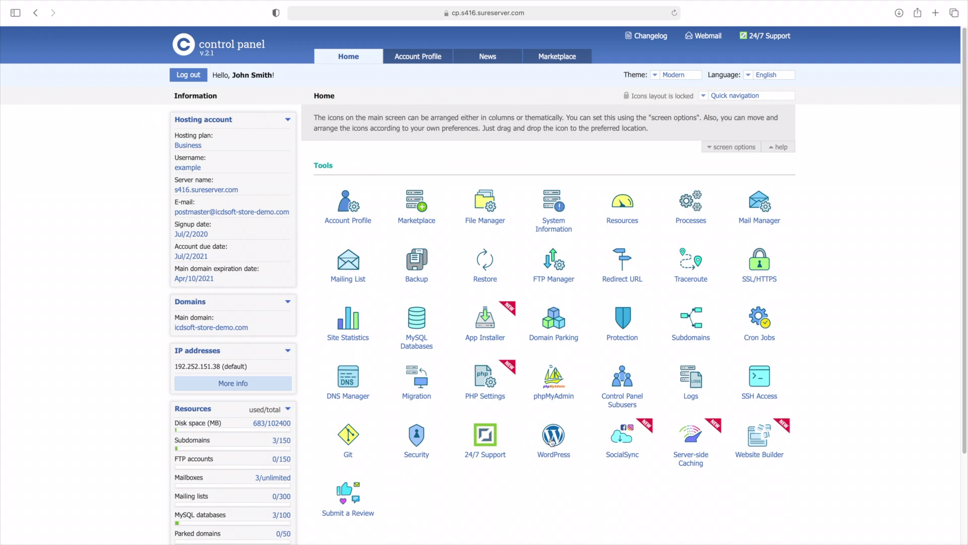
Step: Open the Organic store's WordPress installation management page
scroll(553, 442, down, 1)
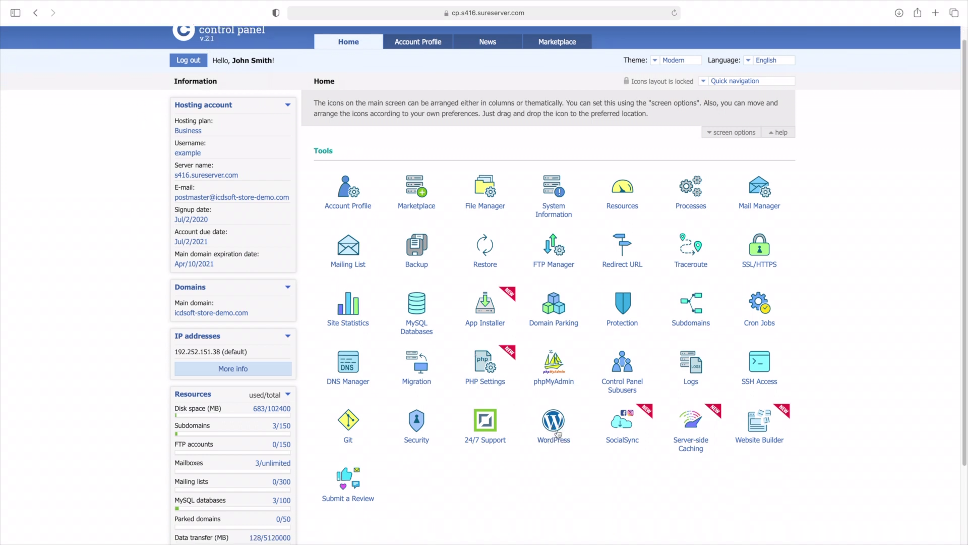
click(557, 425)
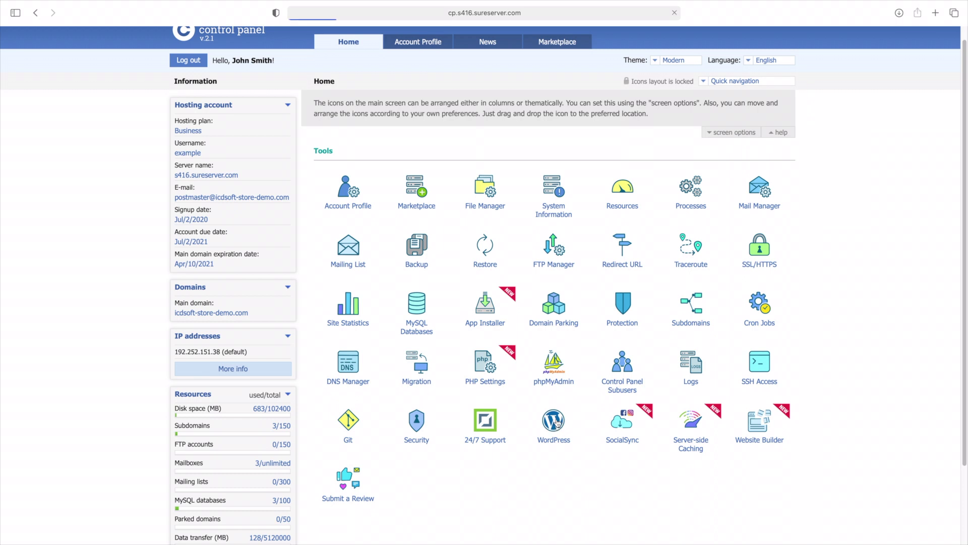
click(759, 191)
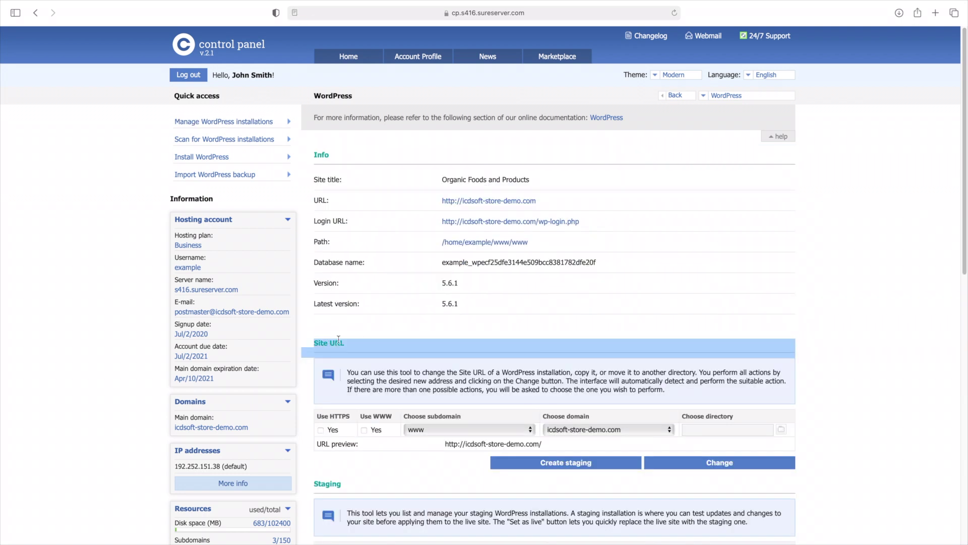
click(322, 429)
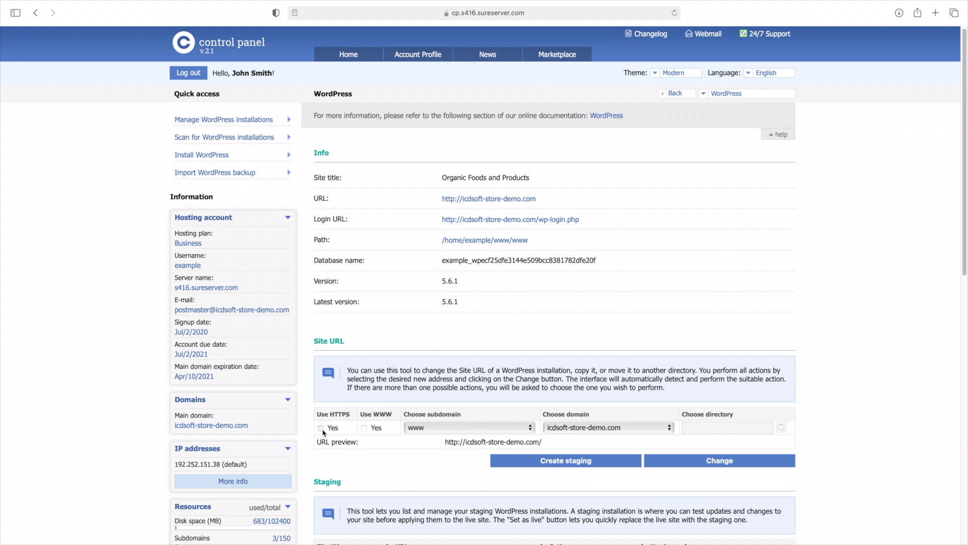
drag(318, 416, 332, 416)
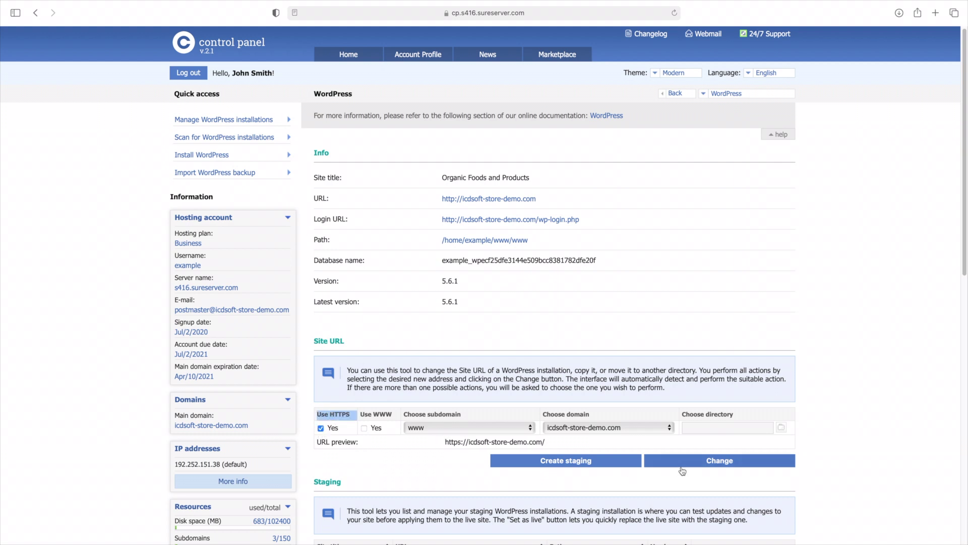
drag(510, 443, 463, 444)
click(452, 442)
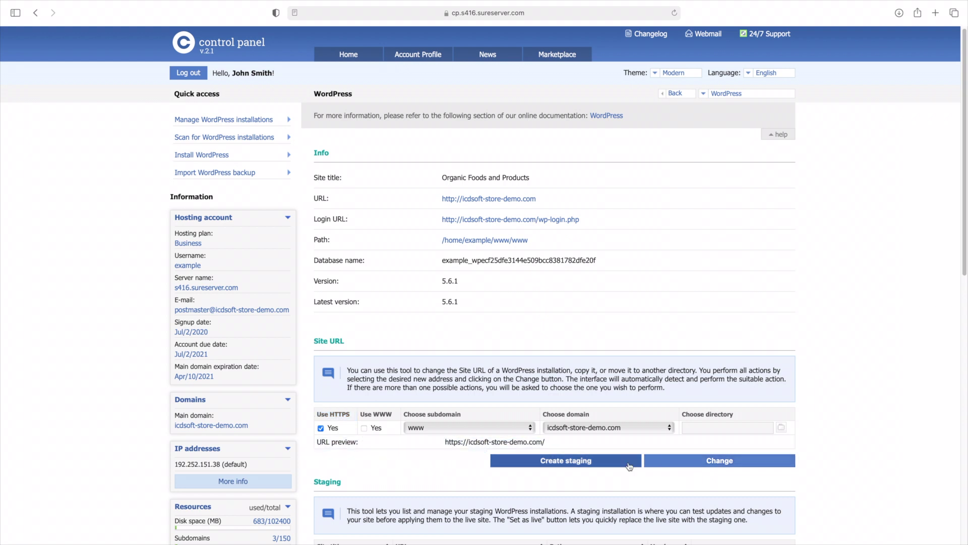
click(650, 465)
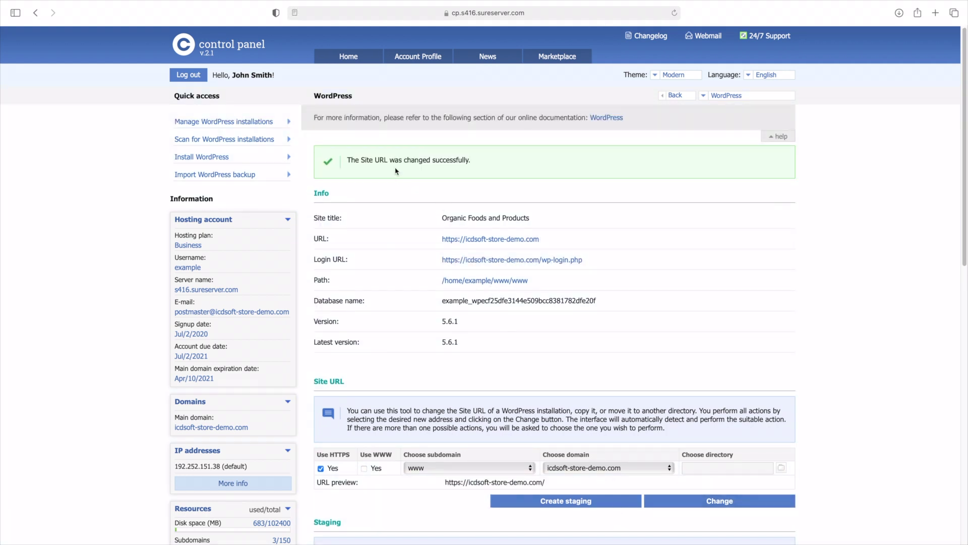
triple_click(396, 170)
click(404, 191)
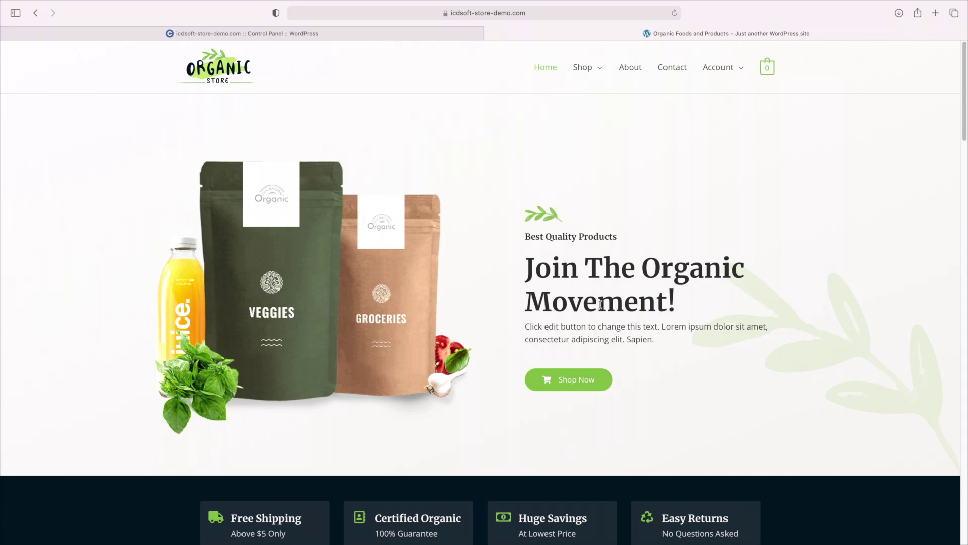
Step: Show the main store's full https address in Safari's address bar
click(490, 14)
click(309, 14)
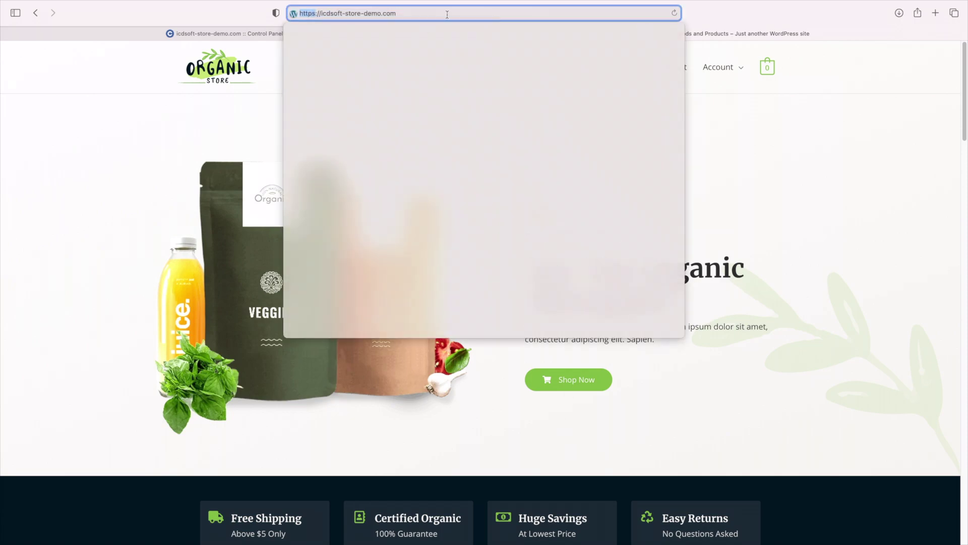
click(724, 125)
mouse_move(965, 129)
mouse_down()
mouse_move(966, 532)
mouse_move(966, 131)
mouse_up()
Step: Confirm the certificate's issuer is Let's Encrypt, then open the staging admin dashboard
click(445, 13)
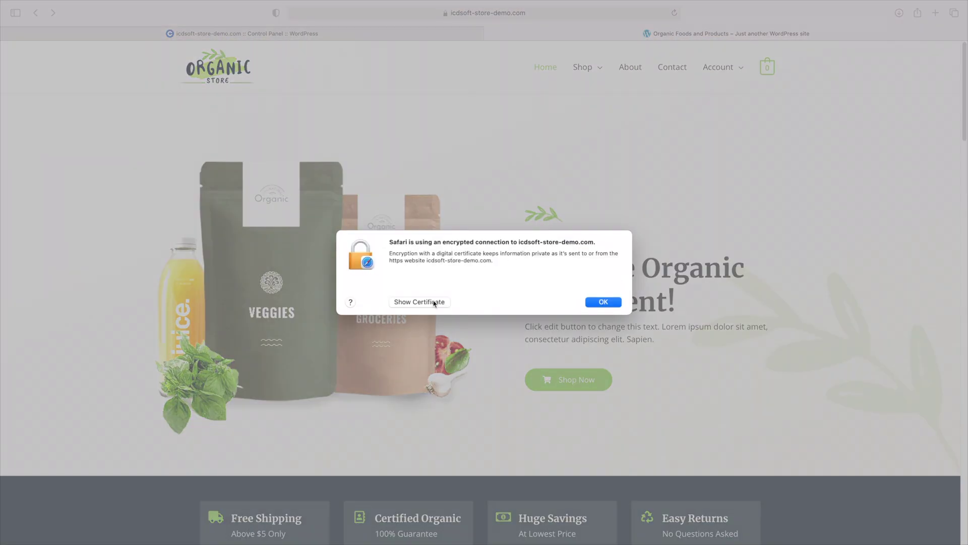
click(435, 302)
click(354, 321)
click(355, 353)
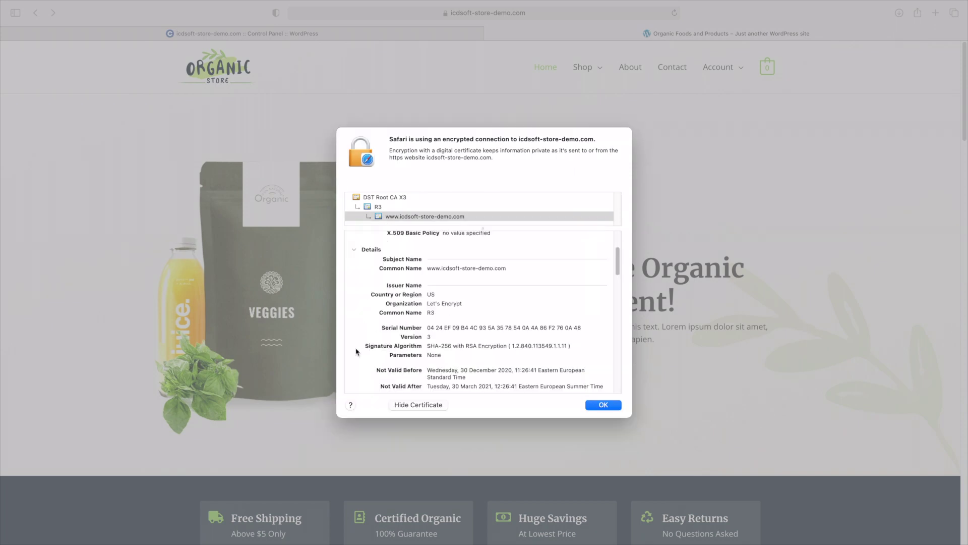
click(603, 405)
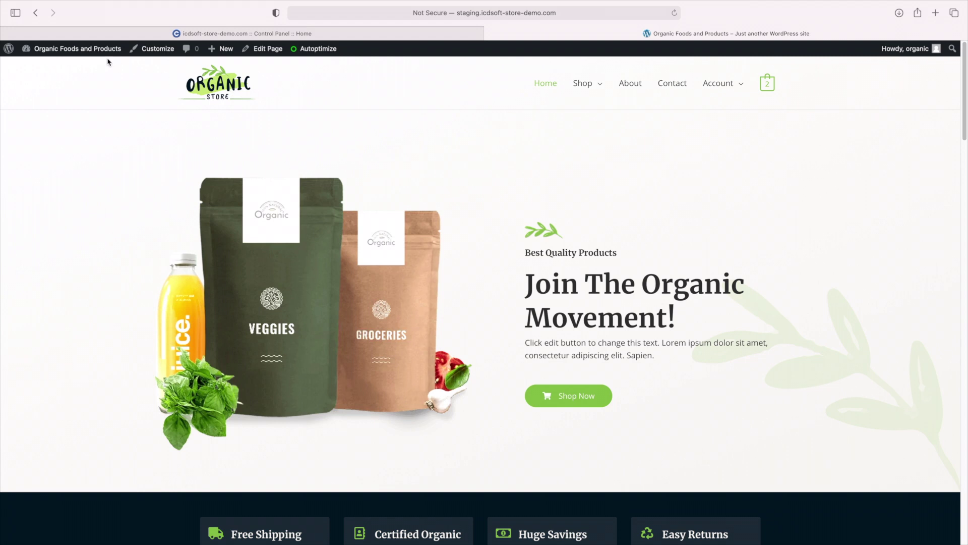
mouse_move(76, 48)
click(87, 67)
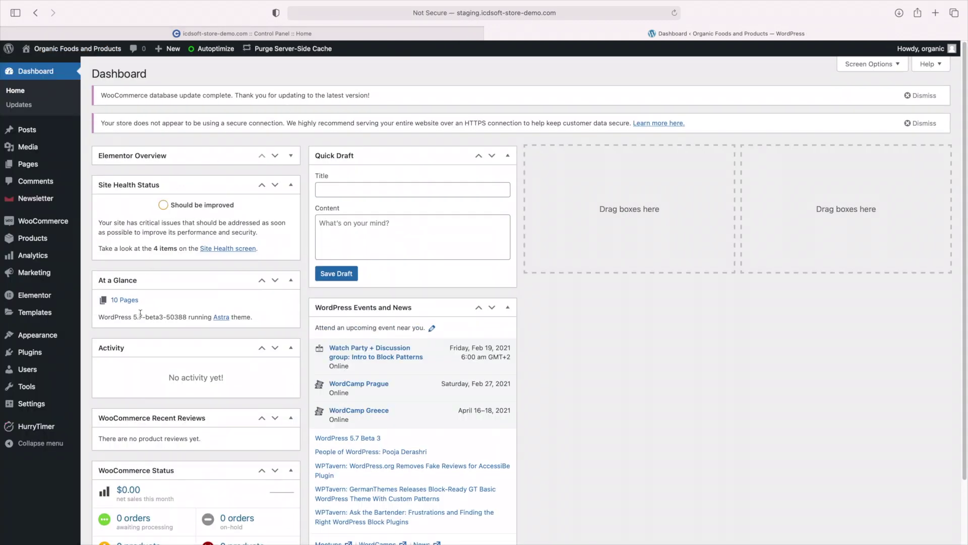
Step: Open the staging site's Site Health report from the Dashboard
triple_click(123, 317)
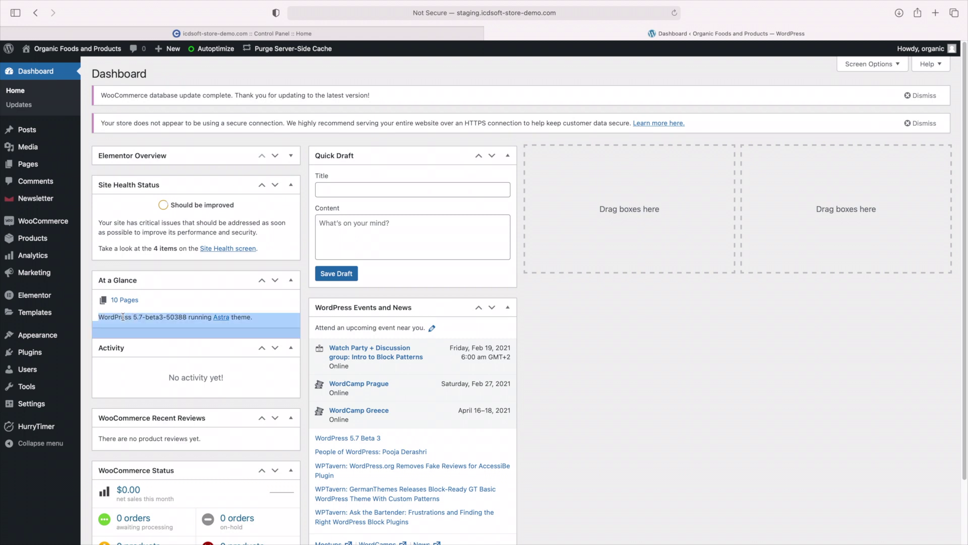
click(123, 317)
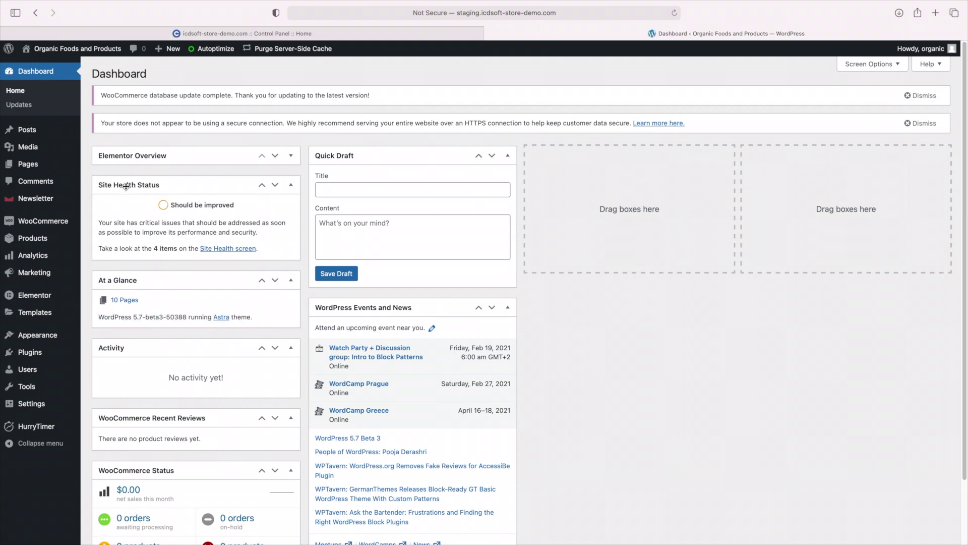
mouse_move(26, 386)
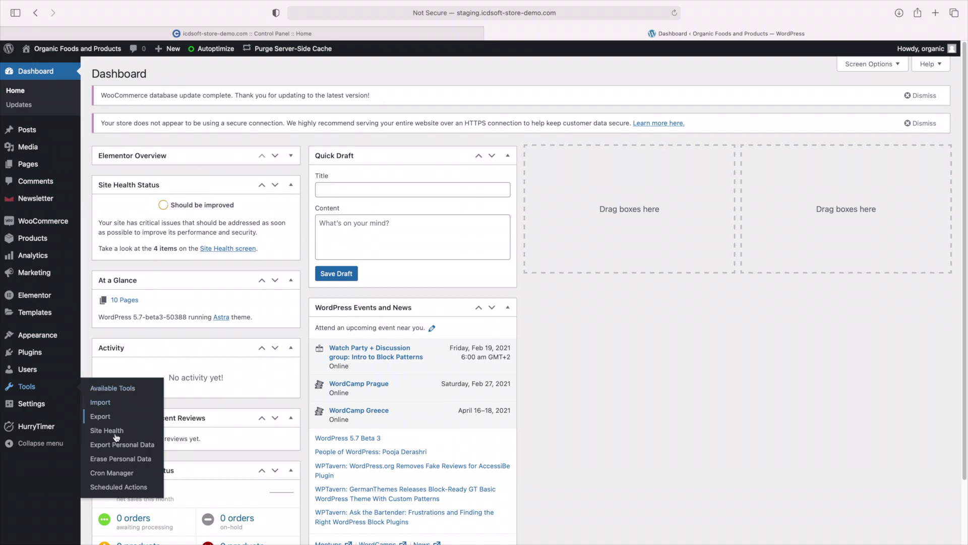
click(107, 433)
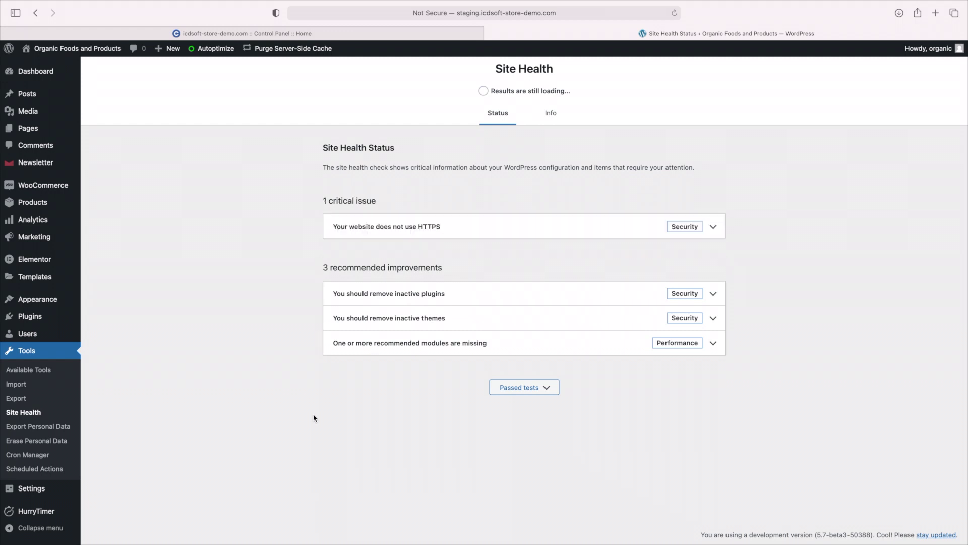
Step: Read the critical 'Your website does not use HTTPS' issue, then return to the control panel
double_click(339, 201)
triple_click(339, 200)
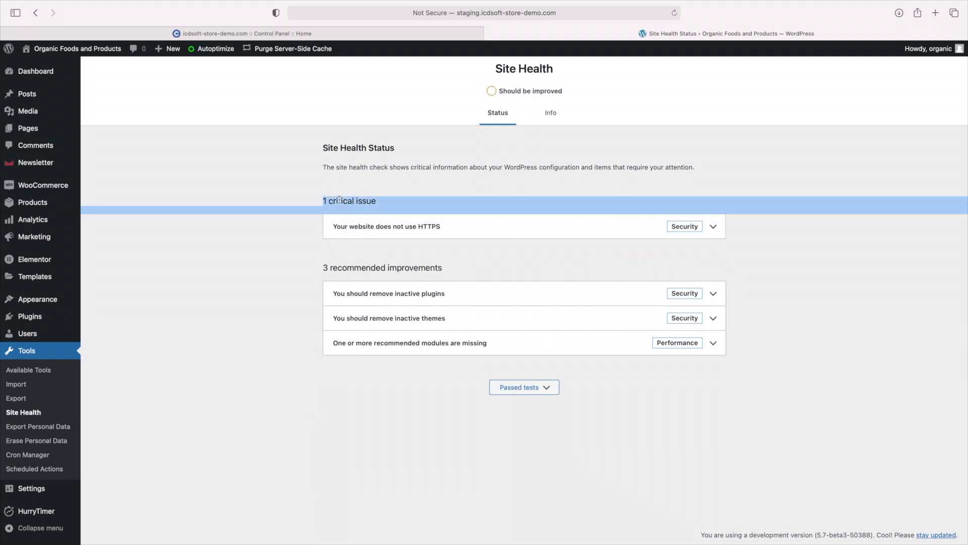
click(363, 226)
click(501, 267)
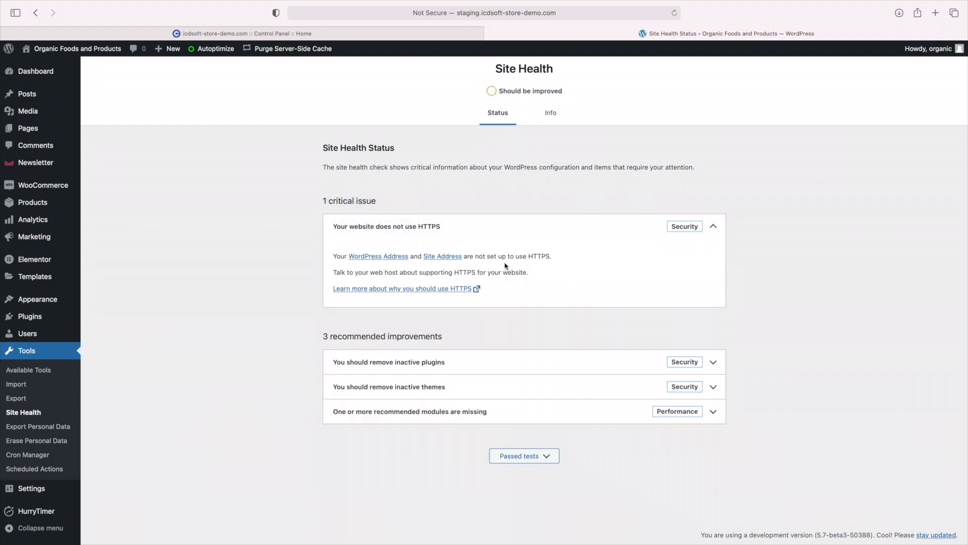
triple_click(501, 256)
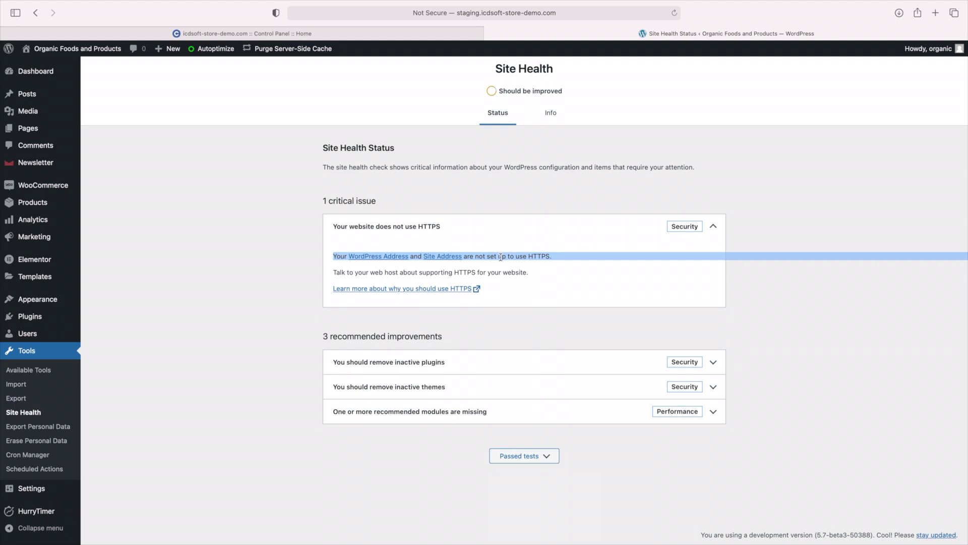
click(499, 259)
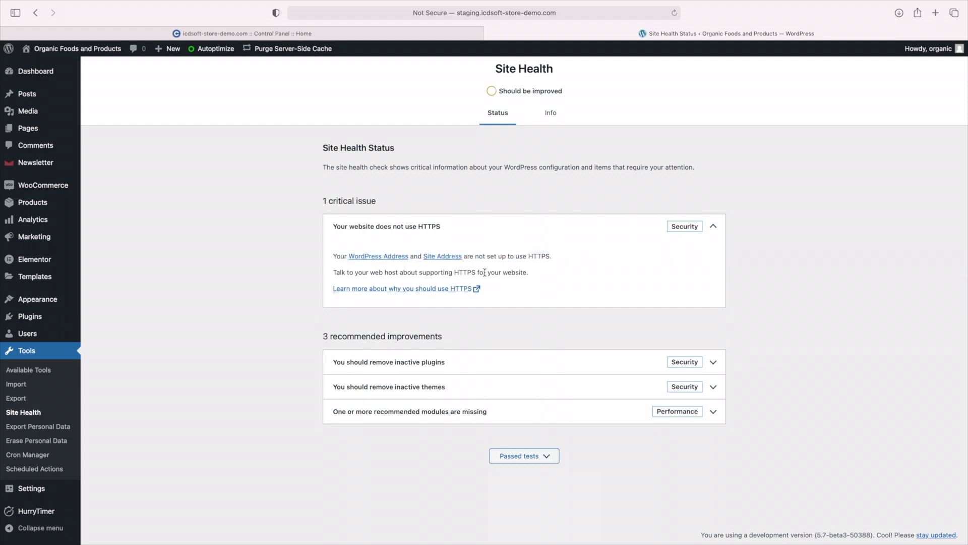
triple_click(484, 273)
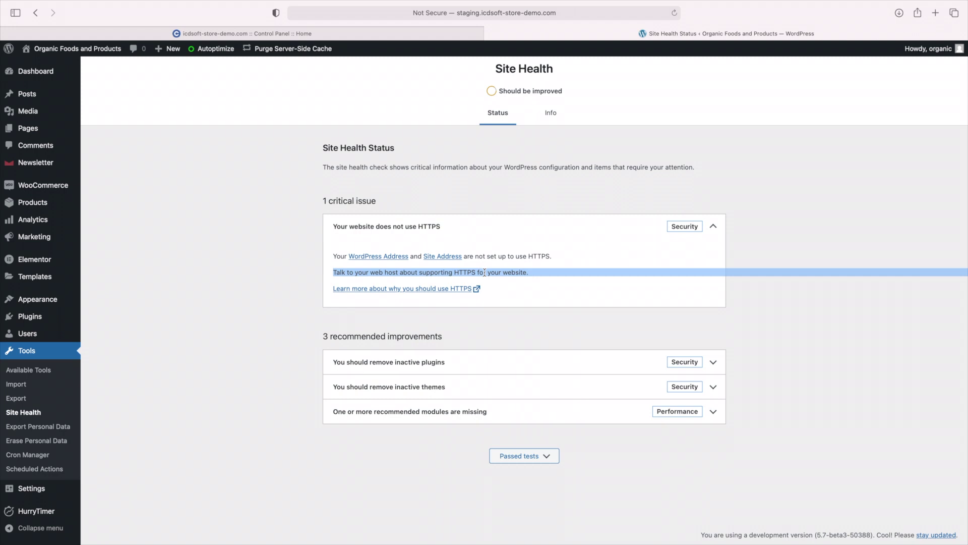
click(484, 273)
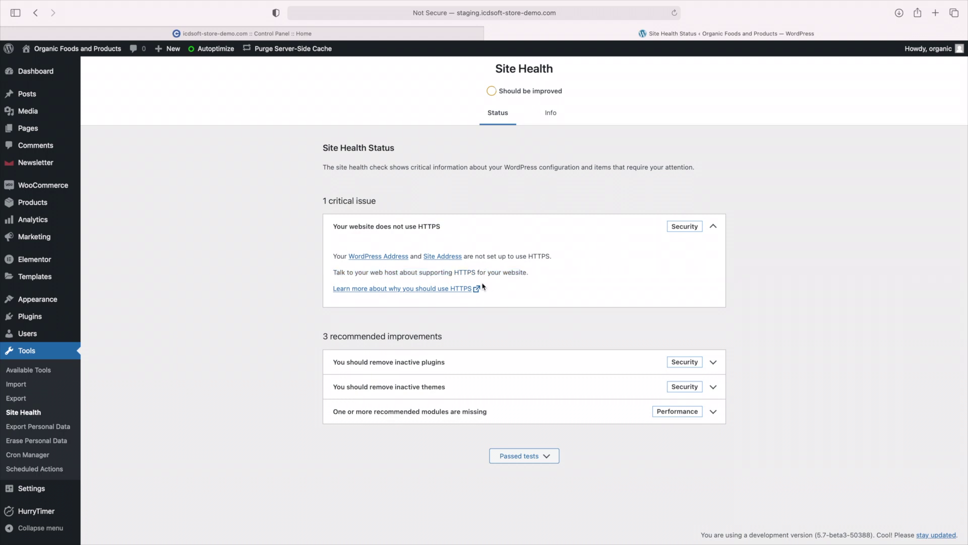
click(386, 34)
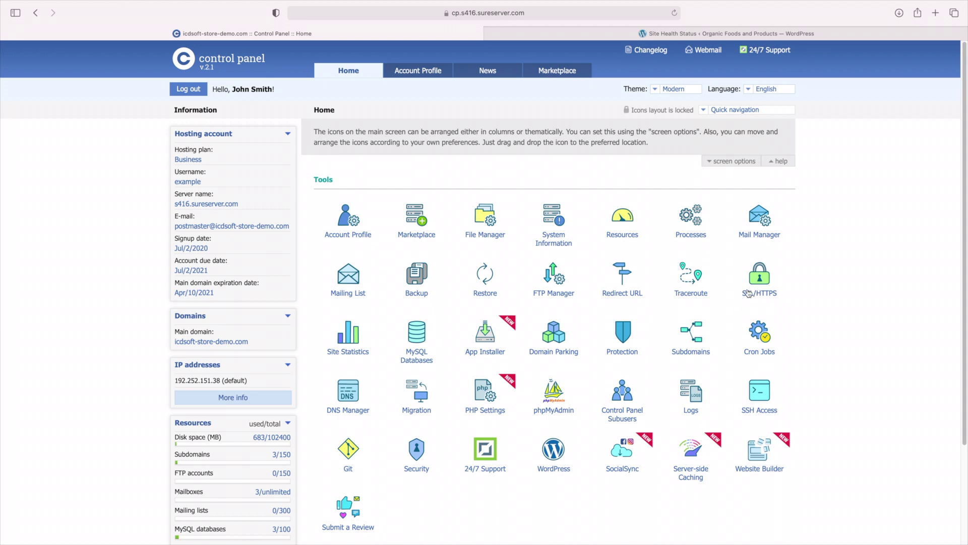
click(746, 294)
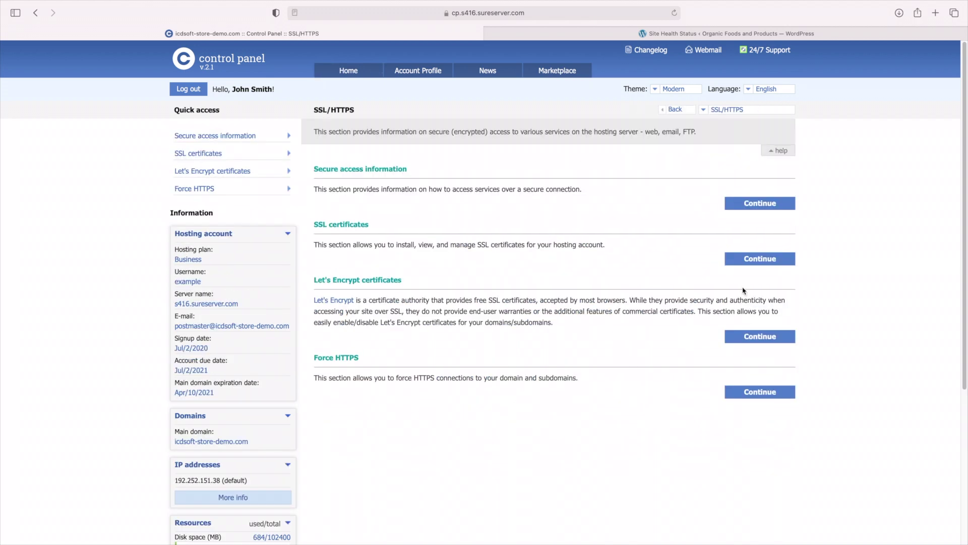
Step: Enable a Let's Encrypt certificate for staging.icdsoft-store-demo.com from the certificates list
click(757, 337)
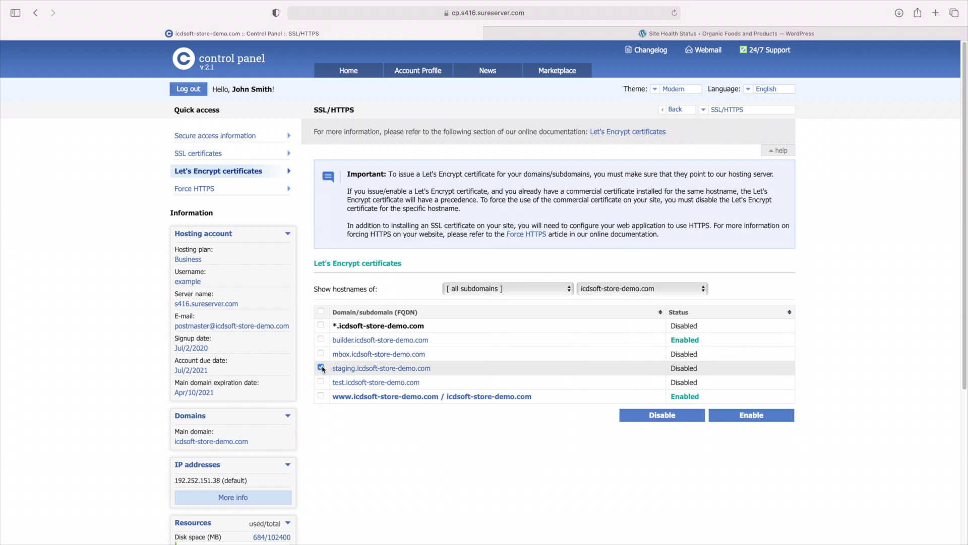
click(762, 423)
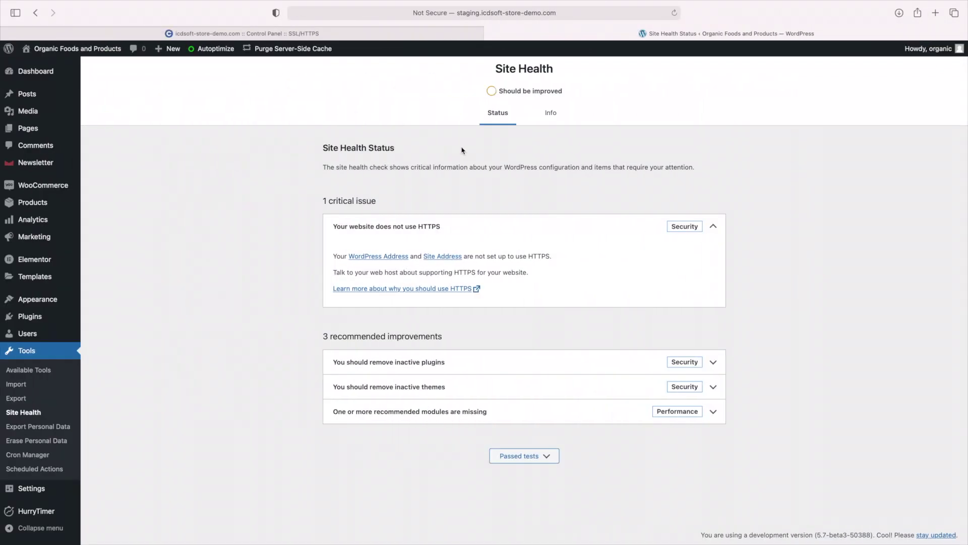
Step: Reload Site Health and expand the HTTPS issue, which now reports HTTPS is supported
right_click(463, 148)
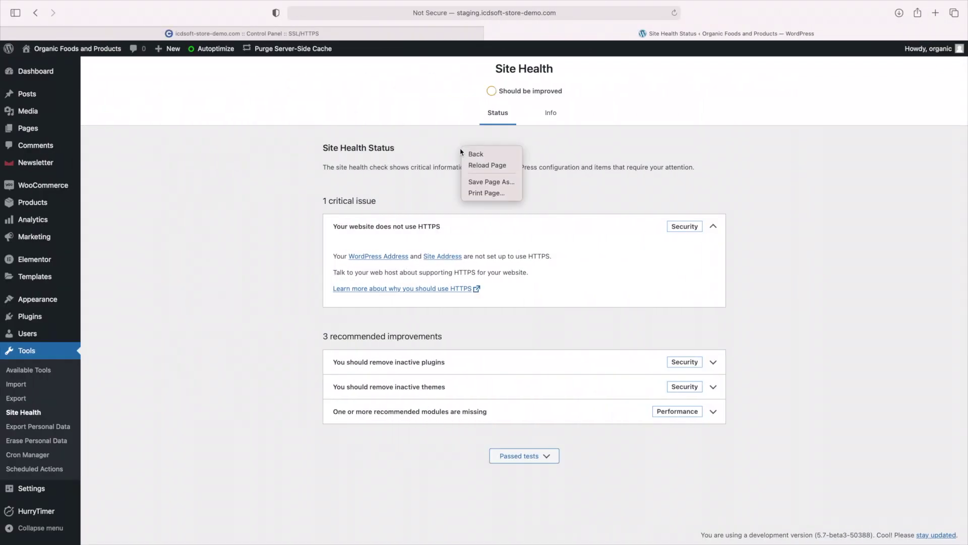
click(474, 164)
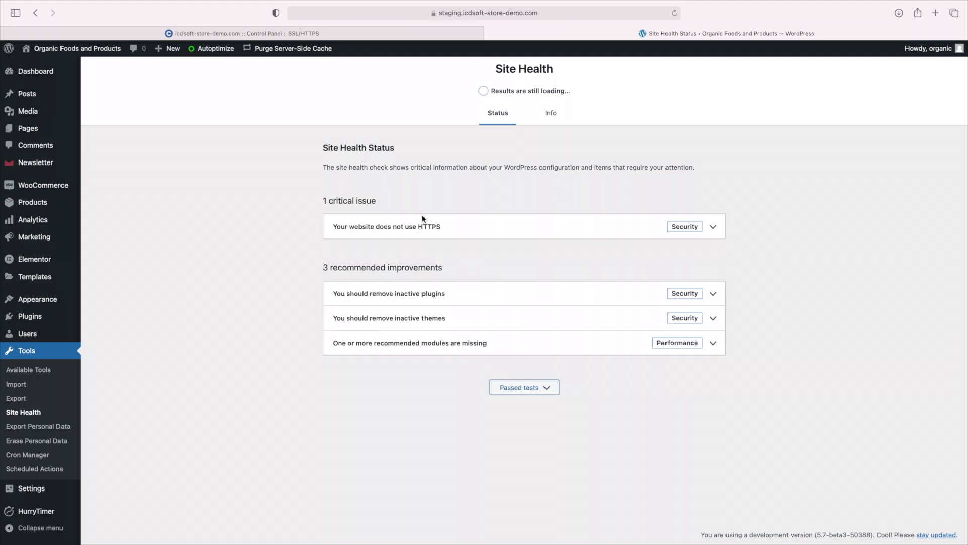
click(425, 225)
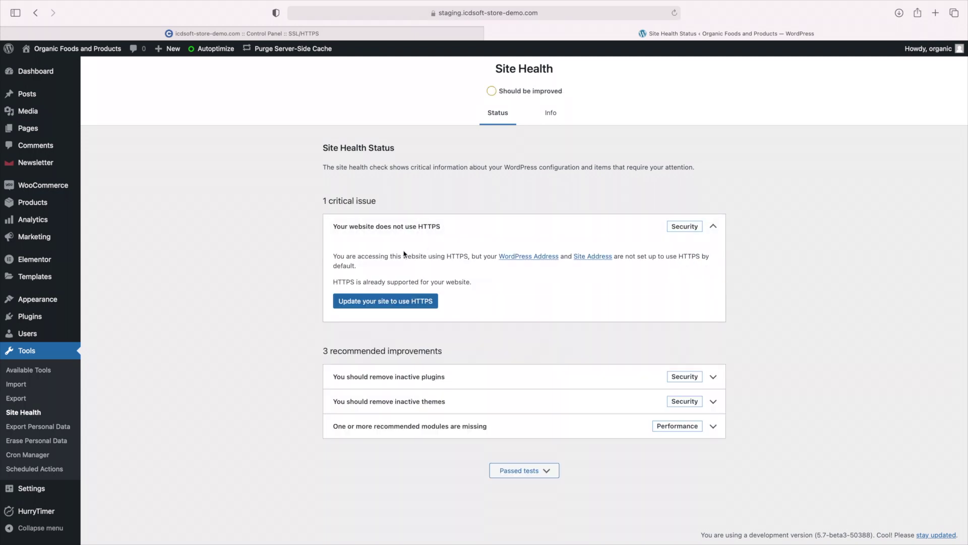
triple_click(383, 281)
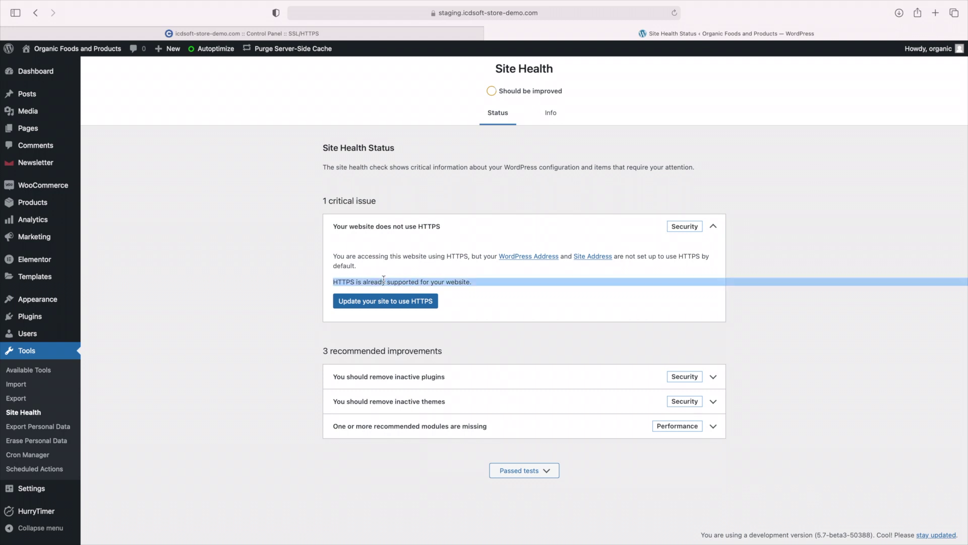
click(384, 281)
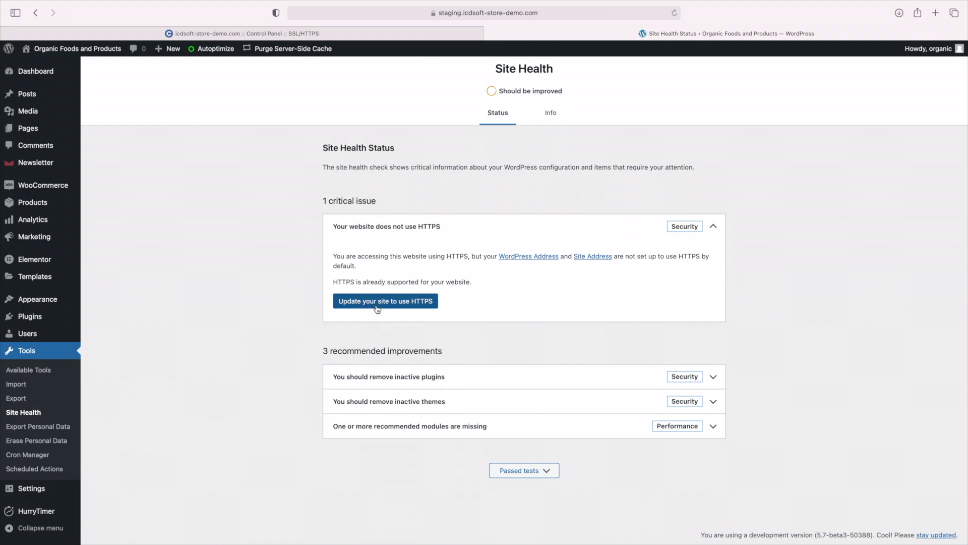
Step: Switch the staging site's URLs to HTTPS with 'Update your site to use HTTPS'
click(377, 305)
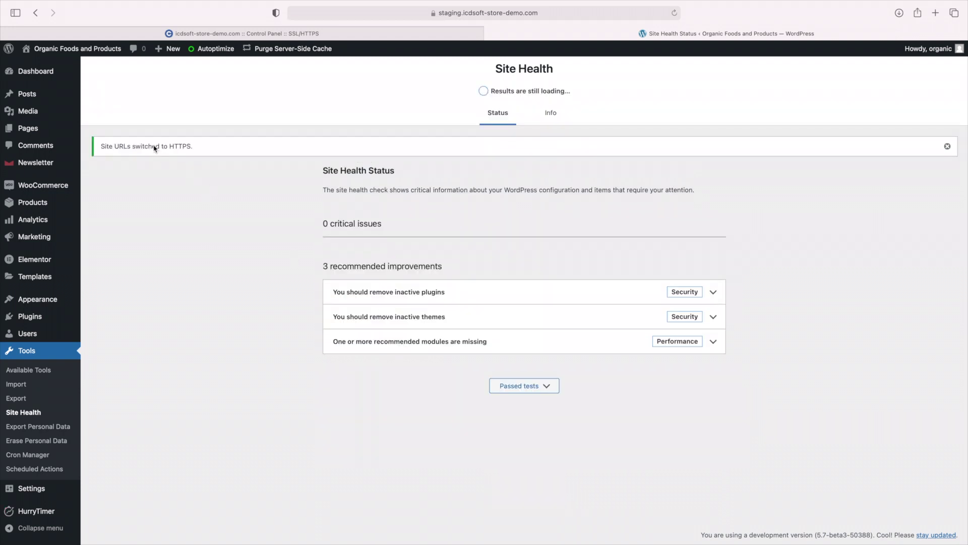
triple_click(149, 146)
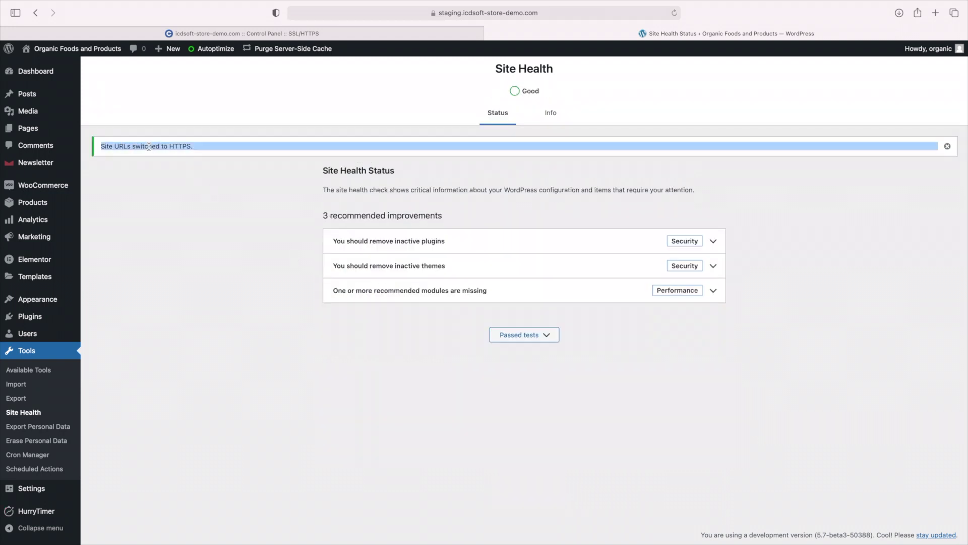
click(149, 146)
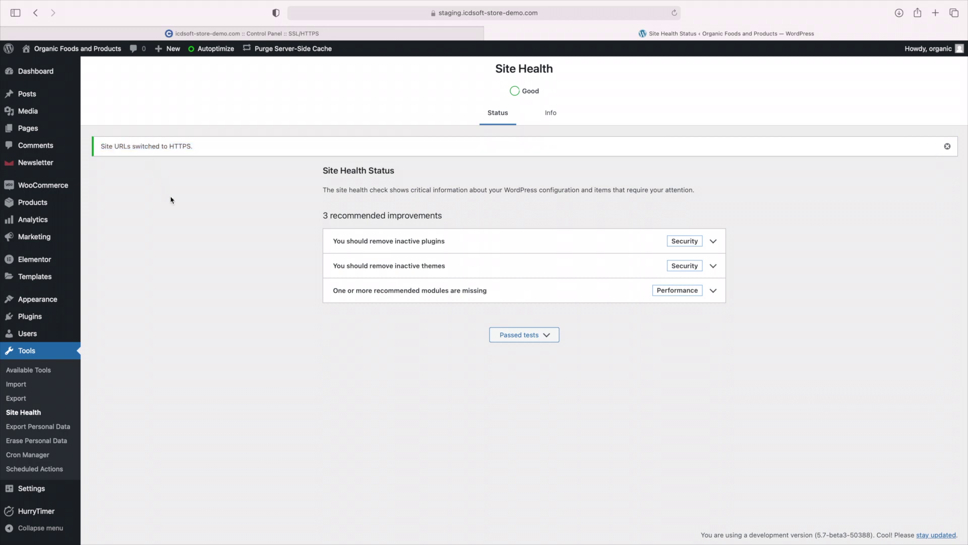
key(super+t)
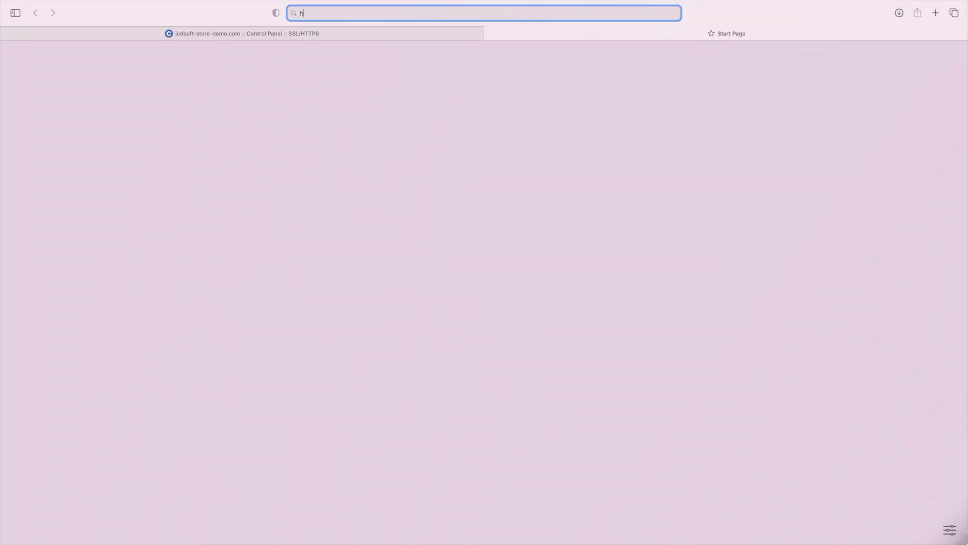
text(http://staging.icdsoft-store-demo.com)
key(Return)
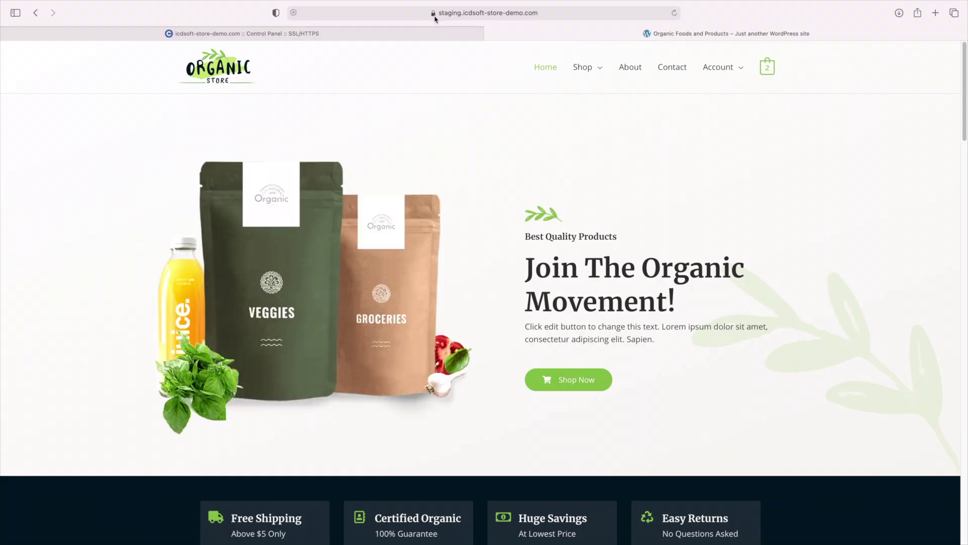
click(434, 15)
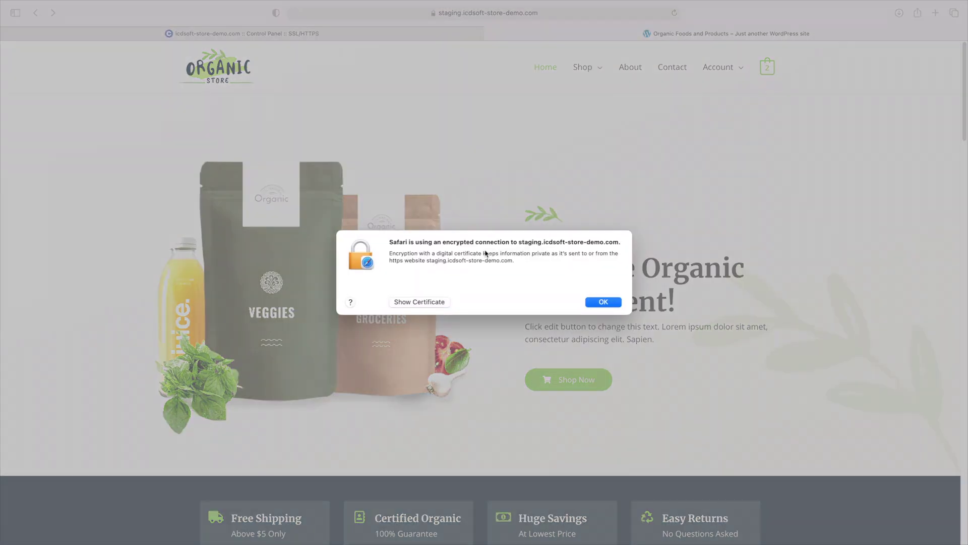
click(595, 303)
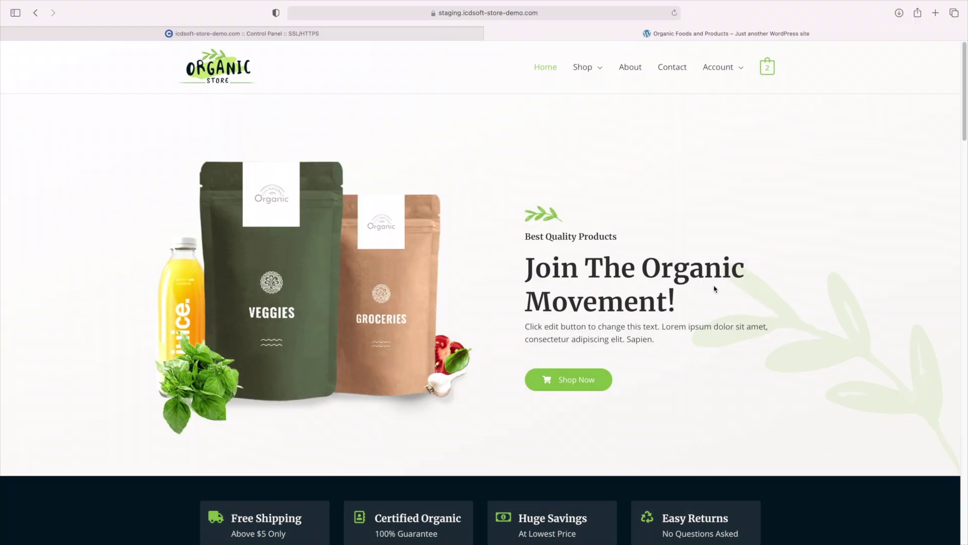
mouse_move(966, 129)
mouse_down()
mouse_move(966, 443)
mouse_move(966, 121)
mouse_up()
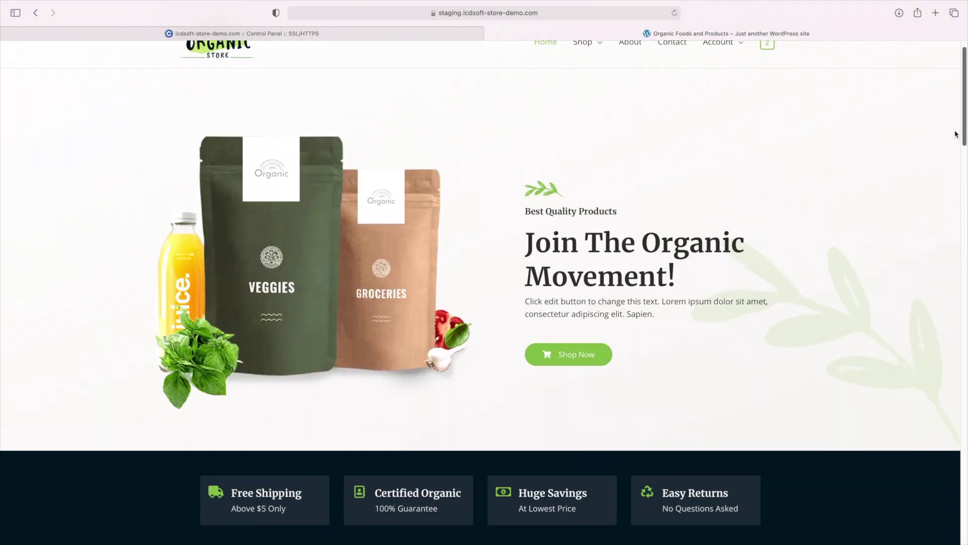
Step: Browse the shop listing and open the Natural Extracted Olive Oil product
click(589, 359)
scroll(602, 341, down, 2)
scroll(568, 325, down, 4)
scroll(568, 325, down, 2)
scroll(530, 346, down, 3)
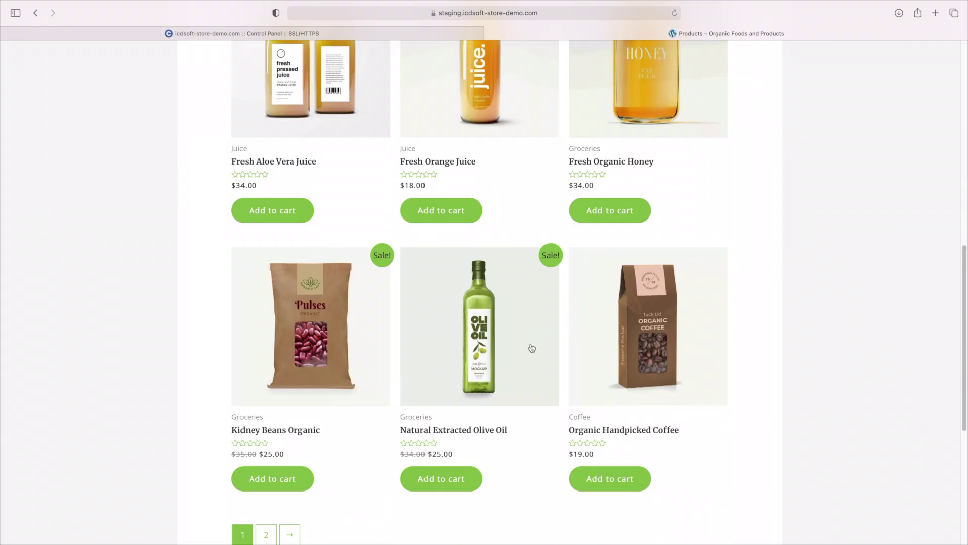
click(522, 342)
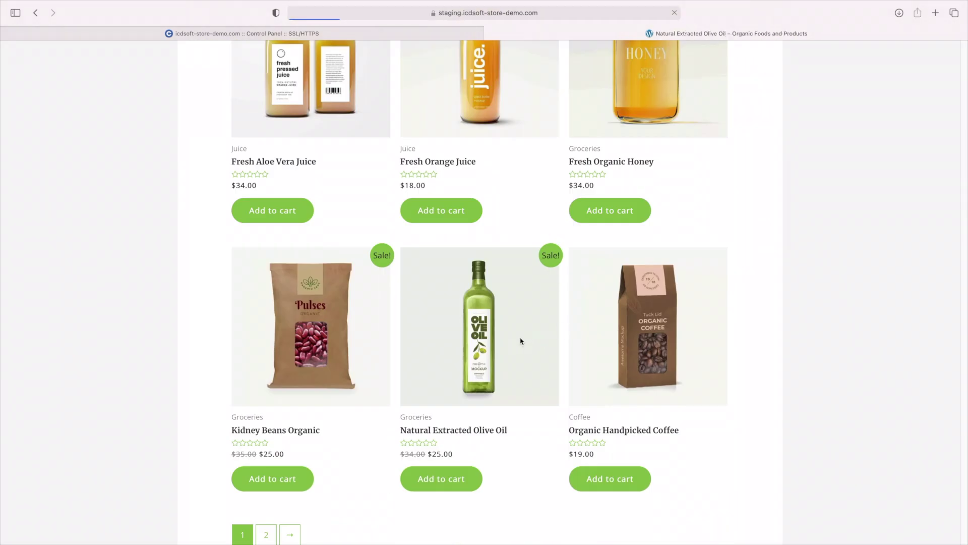